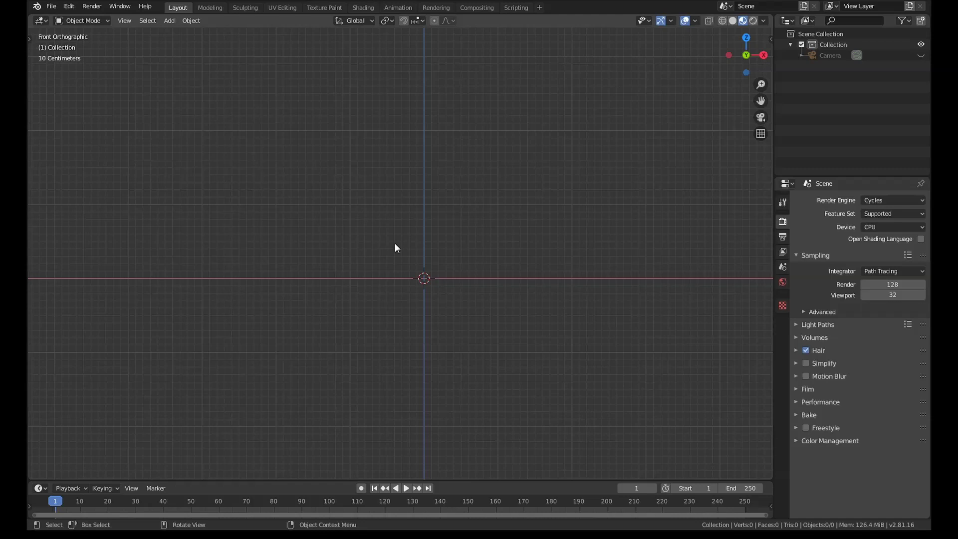
Add a 2 m plane and give it new node material Material.003 in the Shading workspace
key(shift+a)
mouse_move(397, 246)
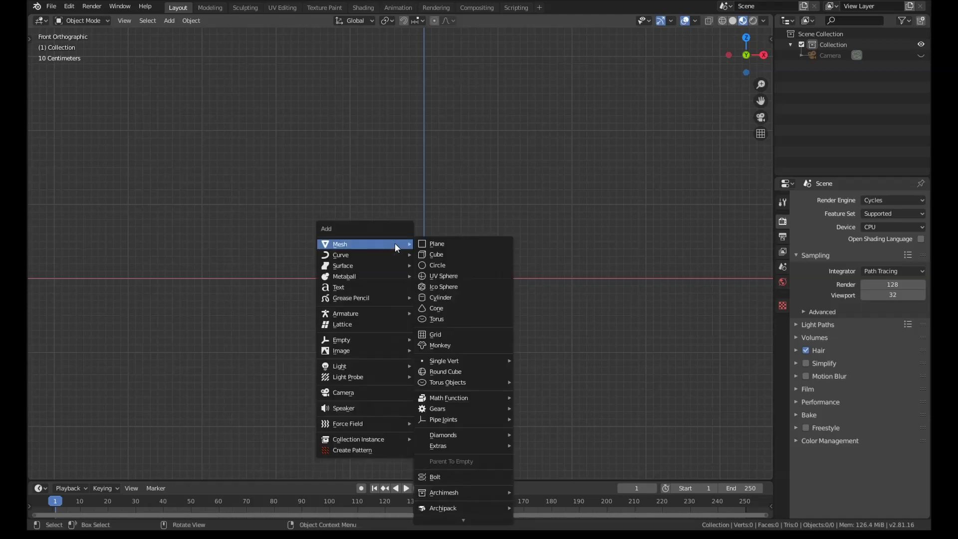
click(464, 243)
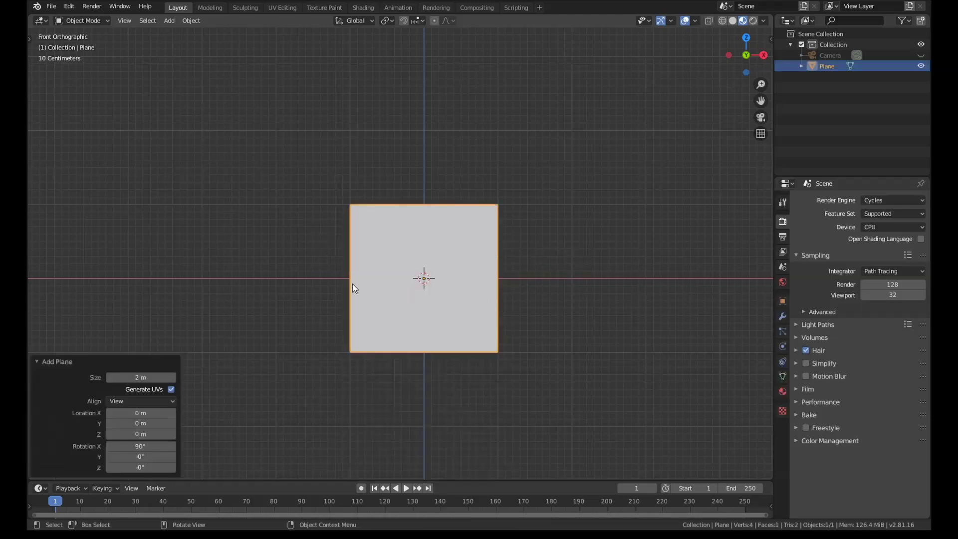
scroll(386, 287, up, 2)
middle_drag(376, 244, 407, 230)
click(360, 7)
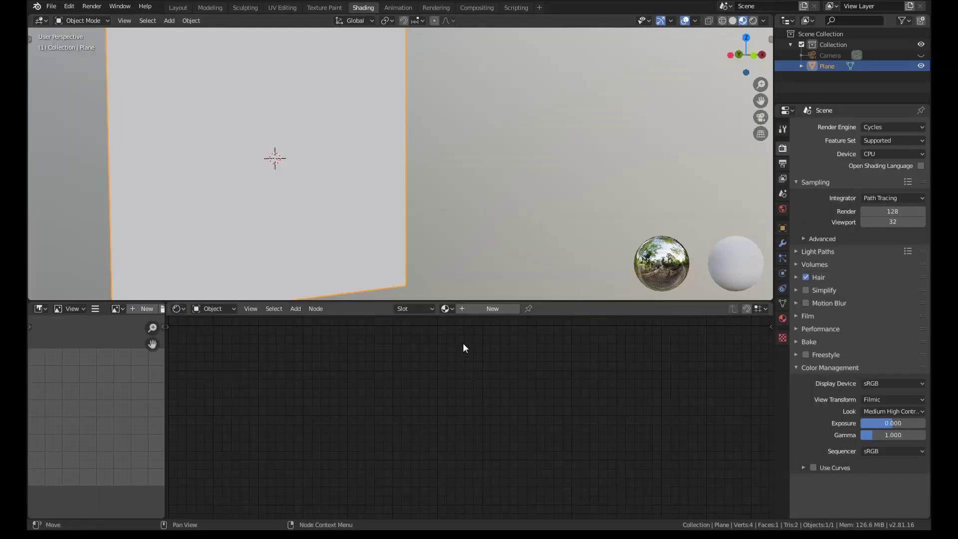
click(493, 308)
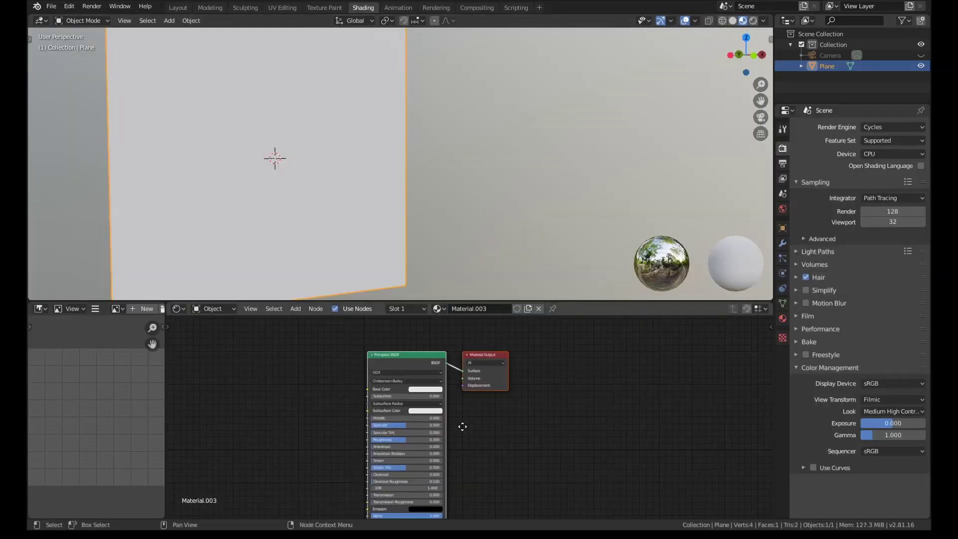
Preview TexturesCom_Leaves0060_4_masked_S and the next orange leaf image, then close Photo Viewer
mouse_move(135, 527)
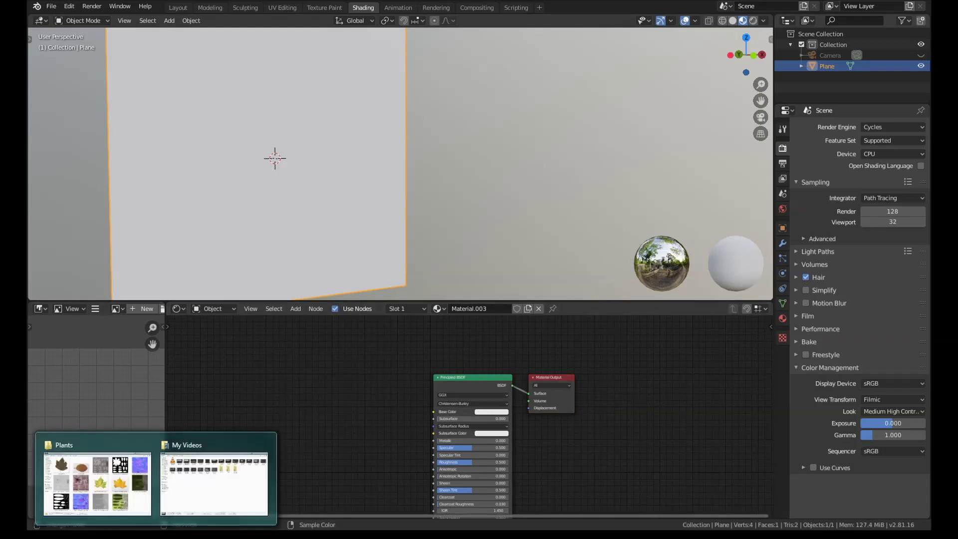
click(118, 472)
click(519, 297)
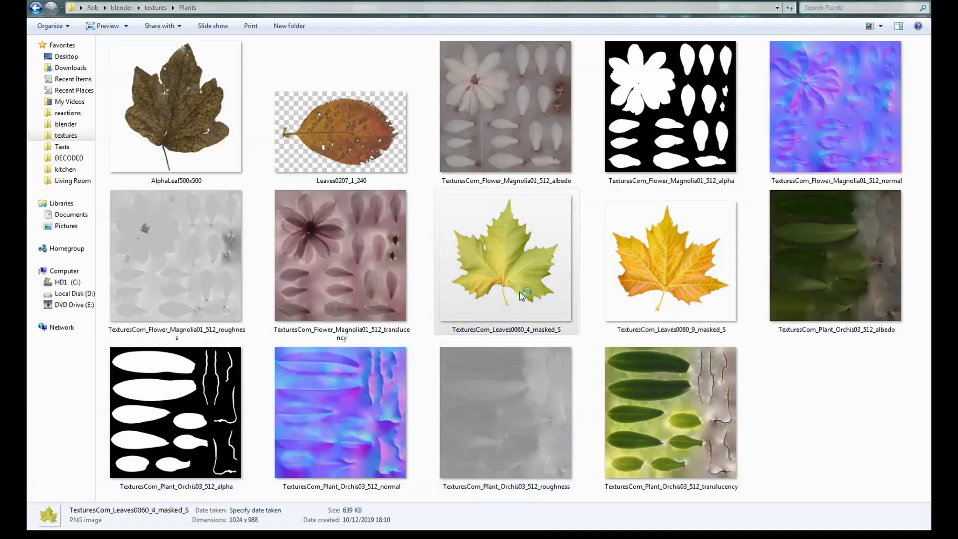
double_click(520, 291)
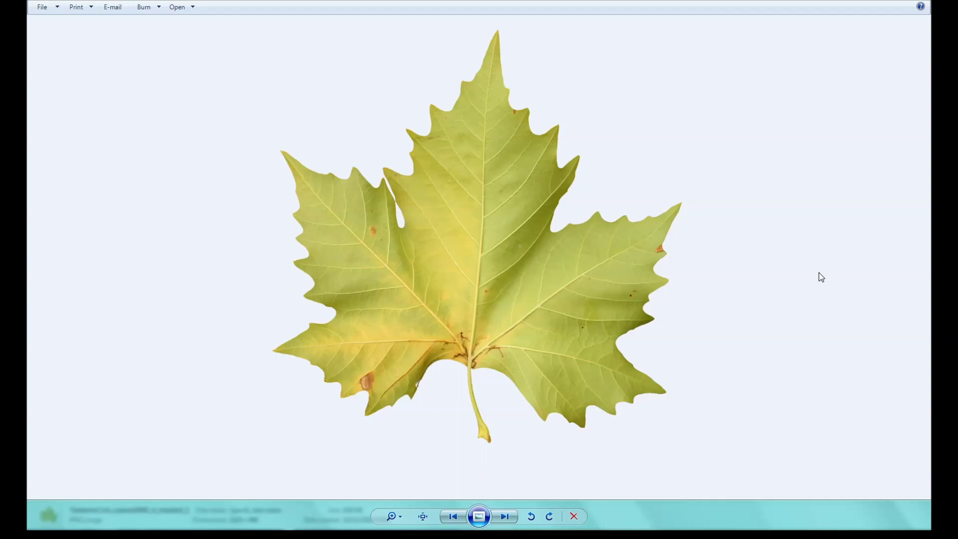
key(Right)
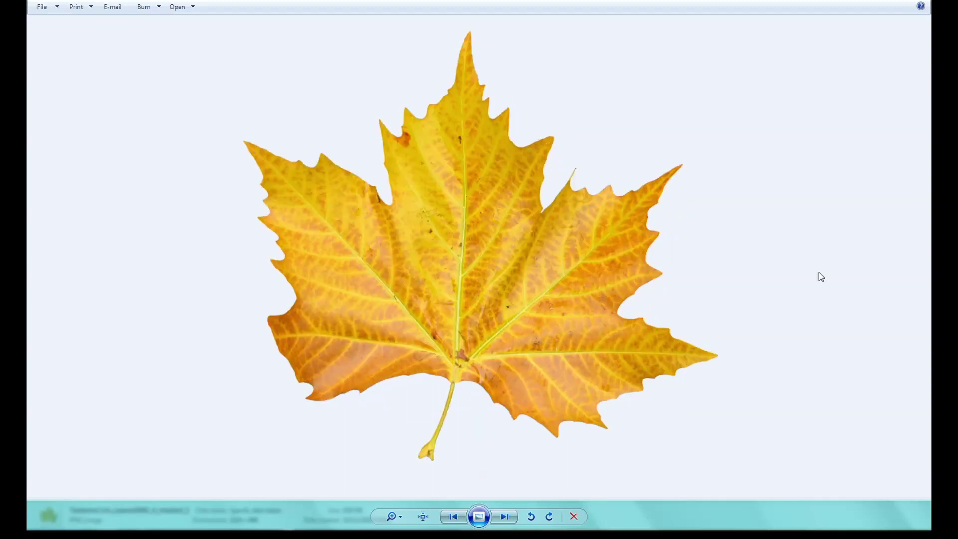
key(Left)
key(alt+F4)
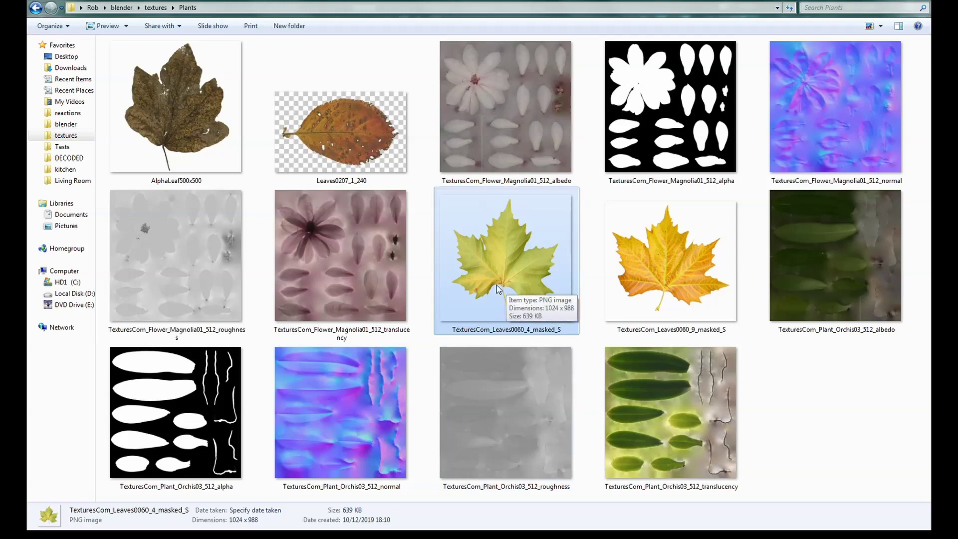
Drop the green leaf image in as a texture node and link its Color to Base Color
mouse_move(498, 288)
mouse_down()
mouse_move(145, 501)
mouse_move(133, 530)
mouse_up()
drag(334, 351, 322, 447)
scroll(367, 432, up, 1)
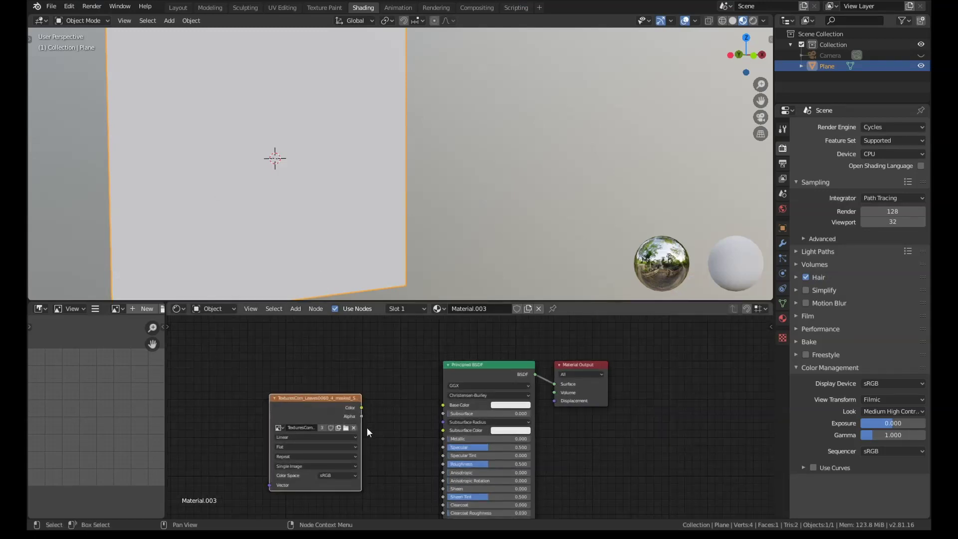
drag(361, 408, 443, 404)
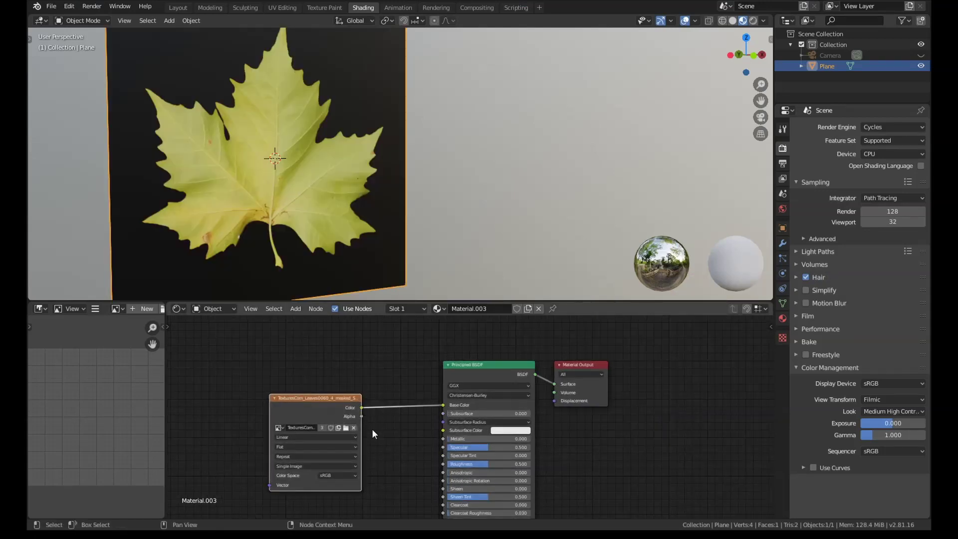
drag(362, 417, 441, 430)
middle_drag(409, 471, 454, 391)
Add a Bump node fed by the leaf image and link the image Alpha to the shader Alpha
drag(417, 334, 491, 467)
key(shift+a)
click(451, 381)
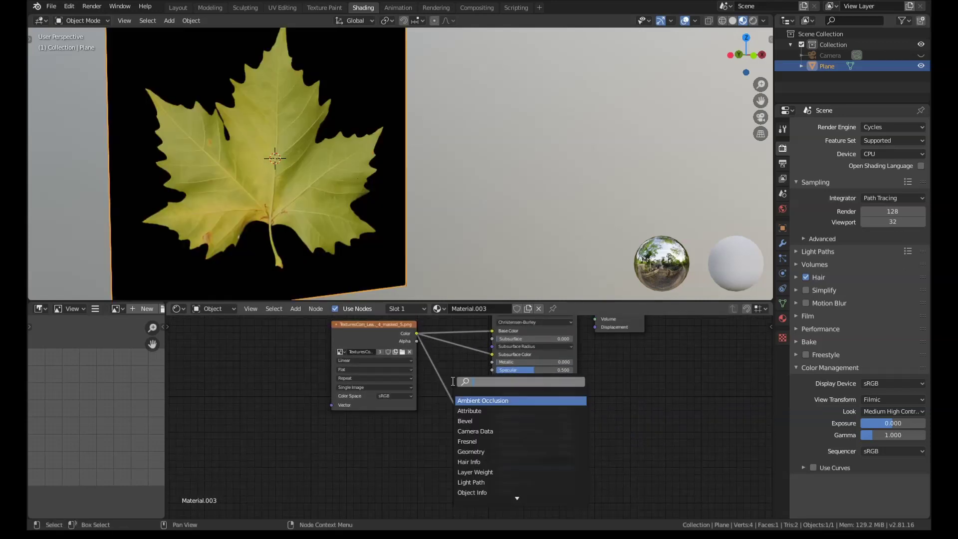
text(bump)
key(Return)
click(452, 381)
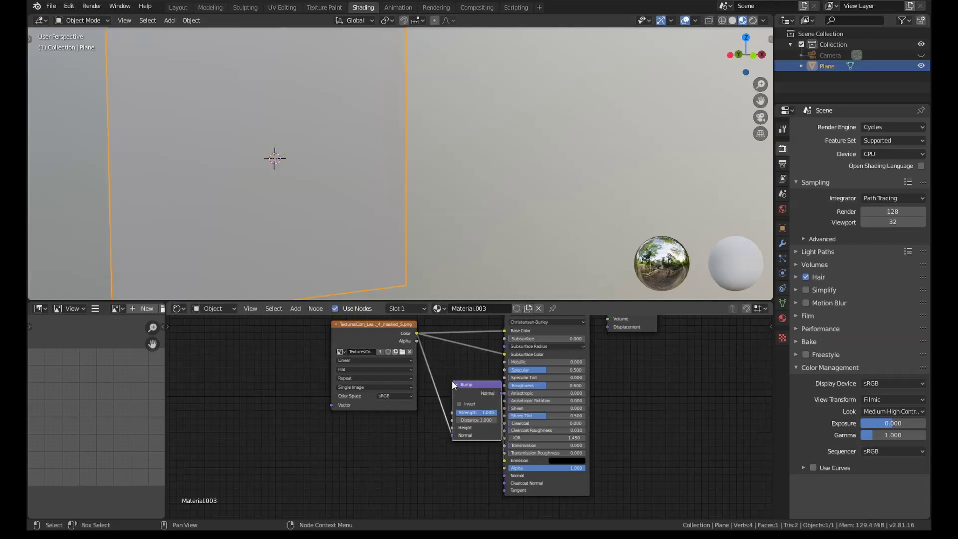
mouse_move(454, 436)
mouse_down()
mouse_move(445, 412)
mouse_move(452, 427)
mouse_up()
drag(415, 340, 532, 466)
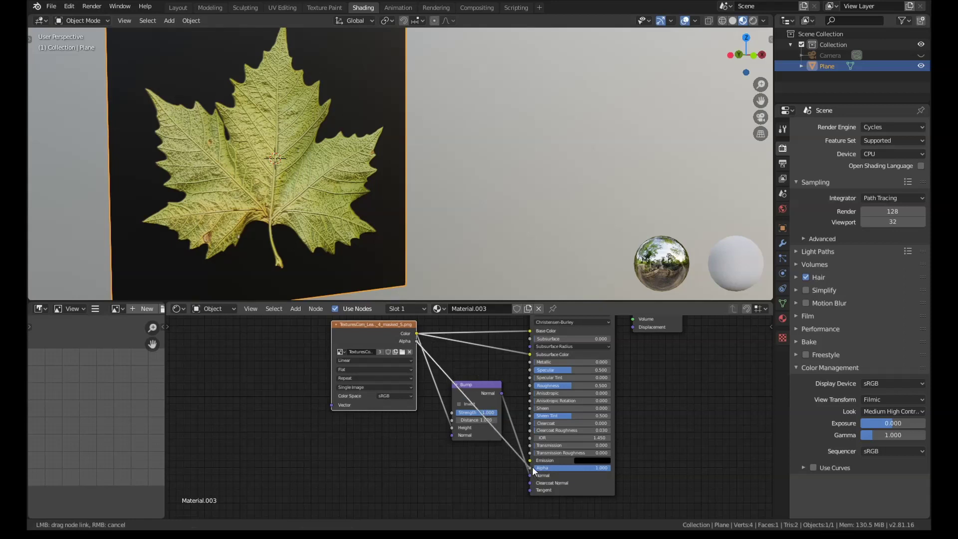
Set the Bump strength to 0.5 and the Principled BSDF Subsurface to 0.3
drag(483, 388, 462, 445)
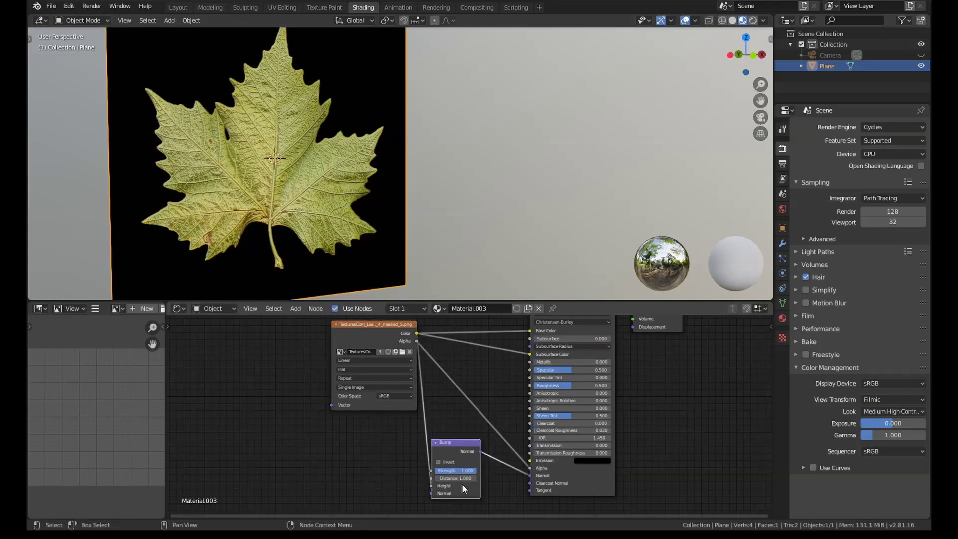
double_click(455, 470)
text(0.5)
key(Return)
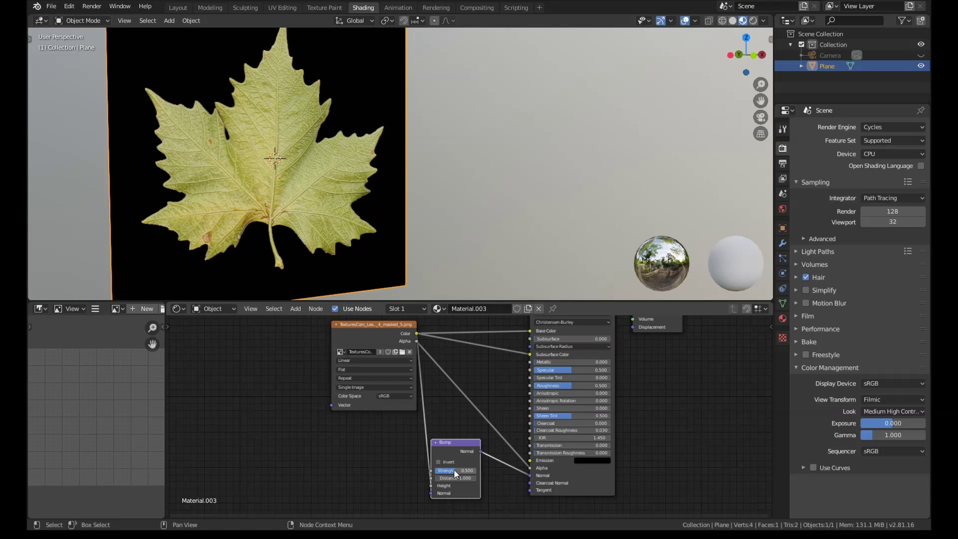
middle_drag(464, 395, 422, 426)
double_click(531, 371)
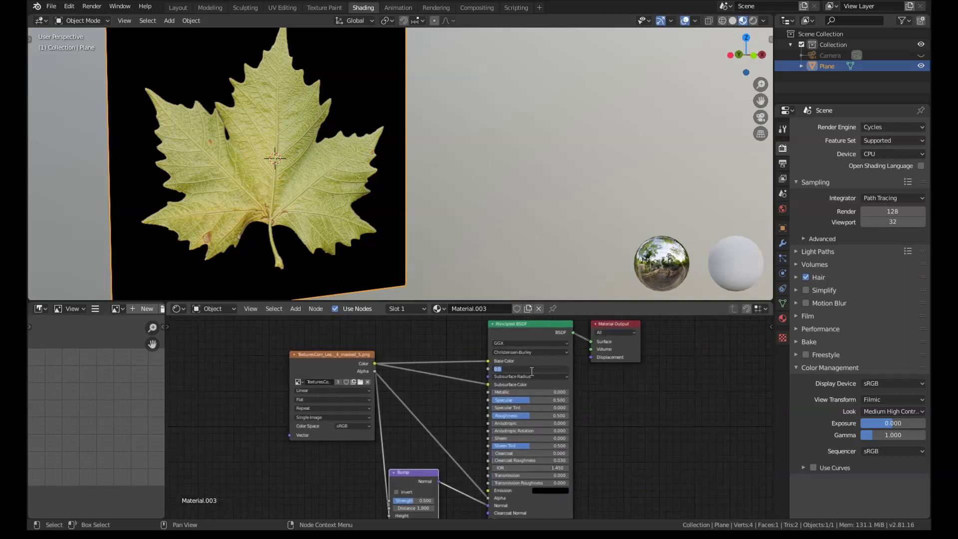
key(Return)
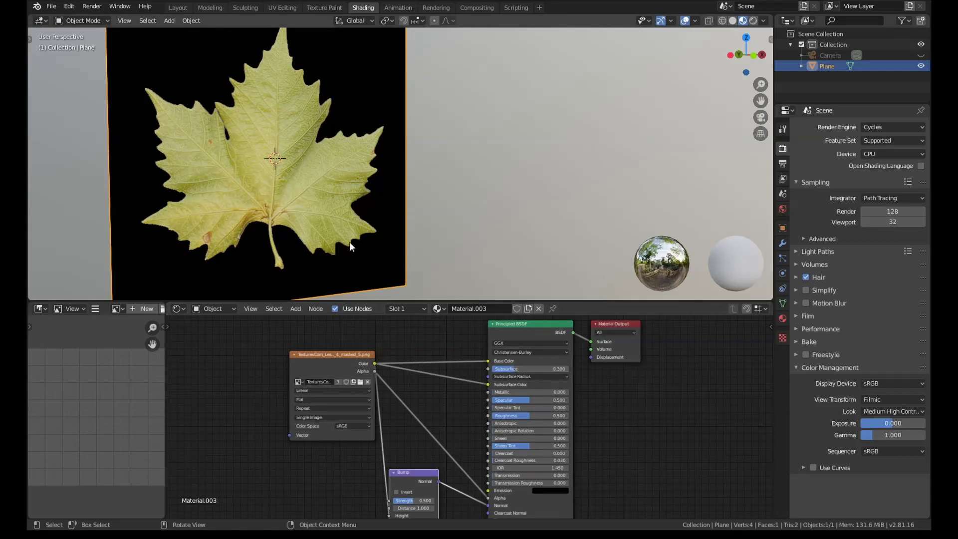
middle_drag(349, 241, 305, 208)
key(z)
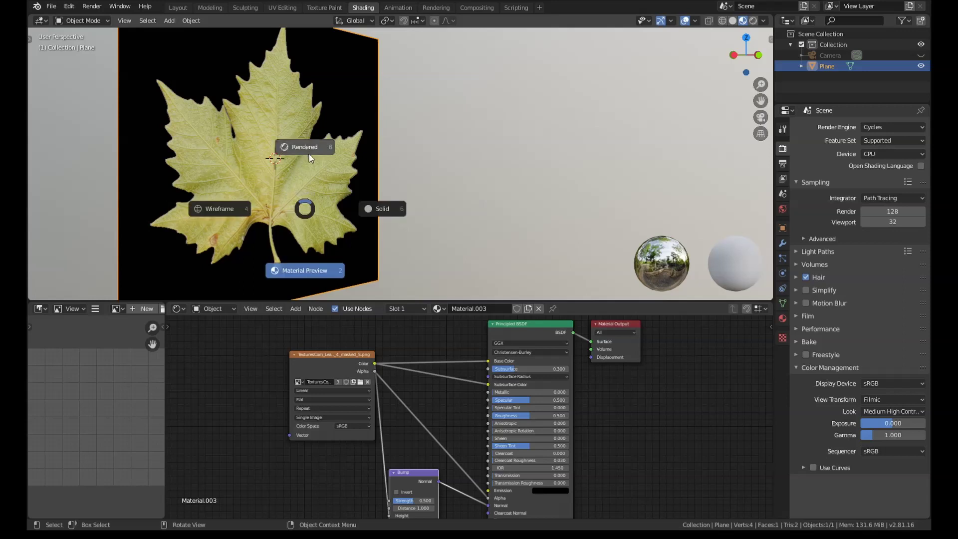
click(309, 154)
key(alt+a)
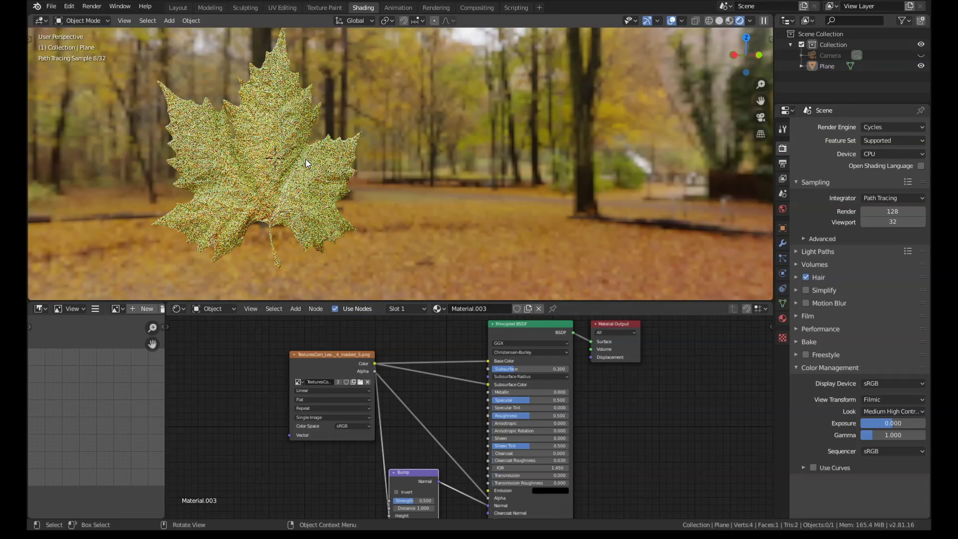
scroll(306, 163, down, 2)
scroll(263, 194, up, 3)
middle_drag(263, 195, 356, 188)
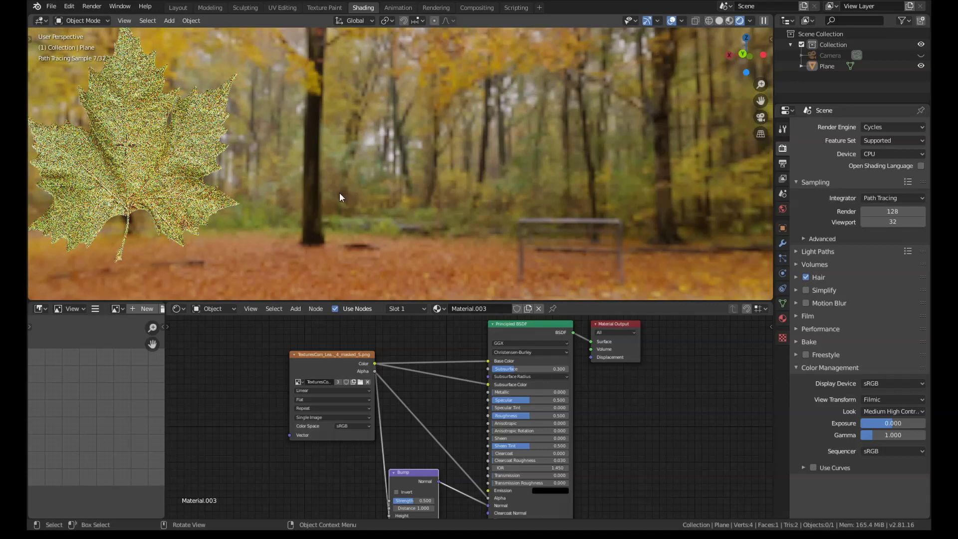
scroll(341, 197, down, 1)
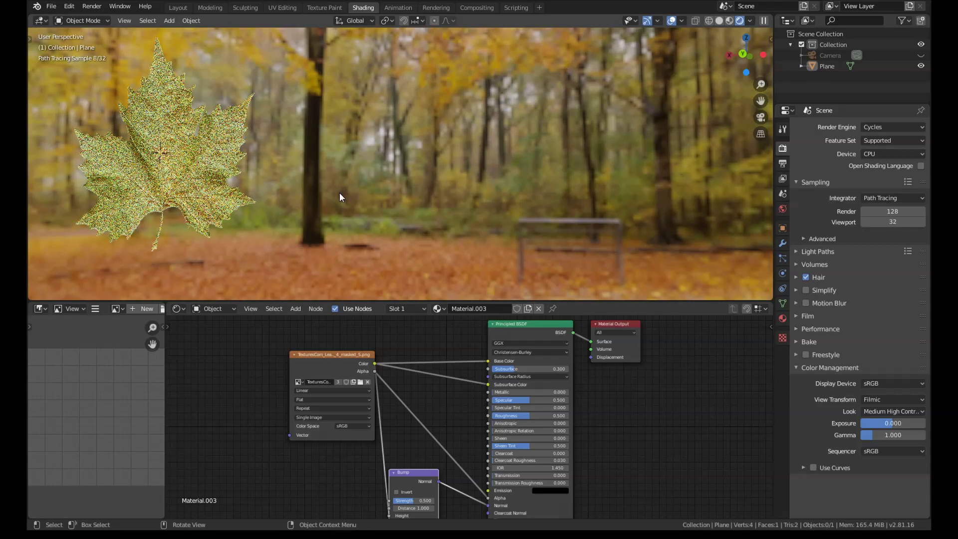
middle_drag(340, 197, 210, 199)
scroll(449, 157, up, 2)
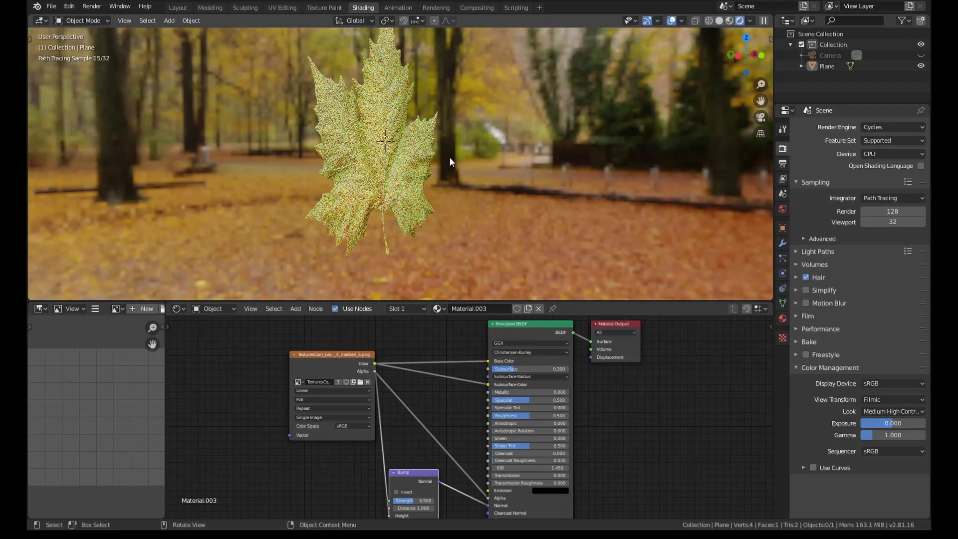
key(z)
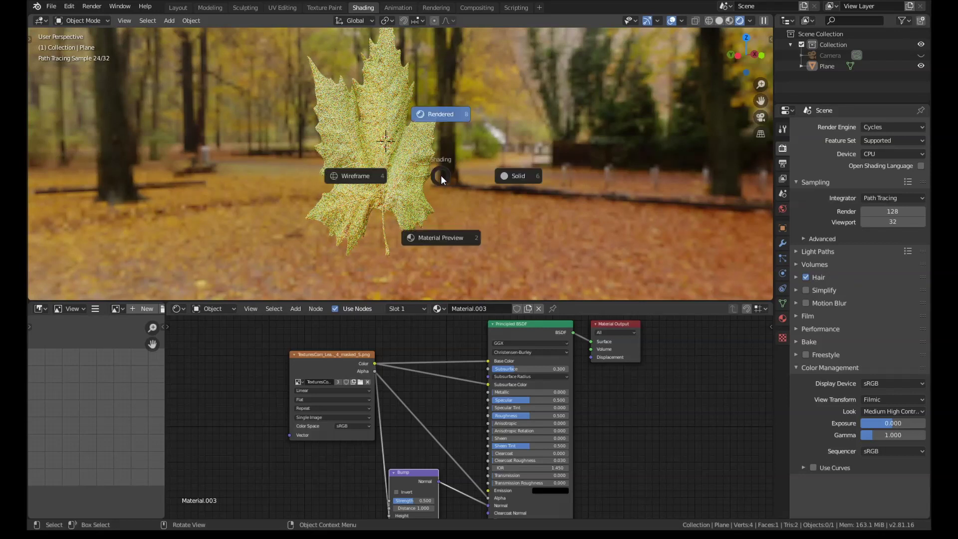
click(450, 224)
middle_drag(443, 369, 333, 368)
Duplicate the image, Bump and Principled BSDF nodes to make a second leaf shader
scroll(333, 369, down, 3)
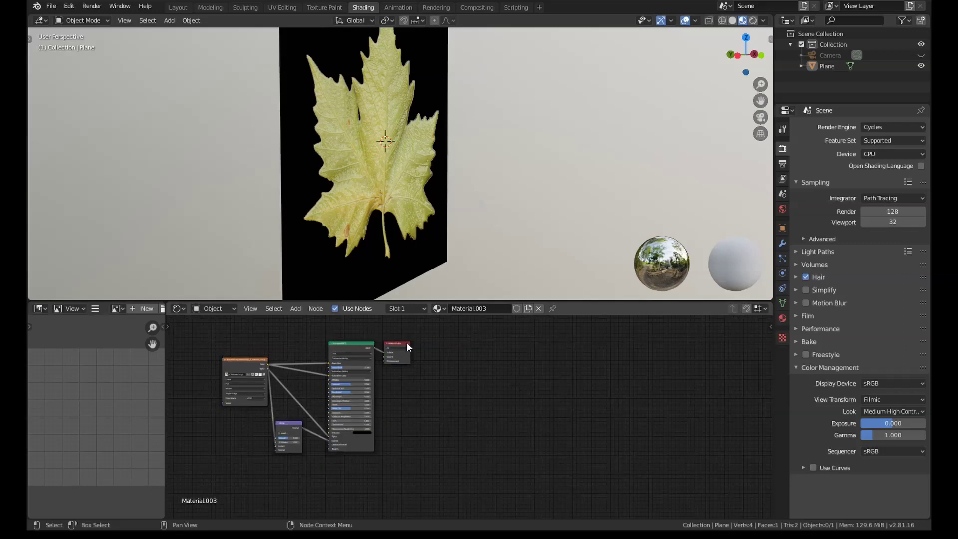
drag(399, 342, 522, 403)
middle_drag(391, 490, 460, 475)
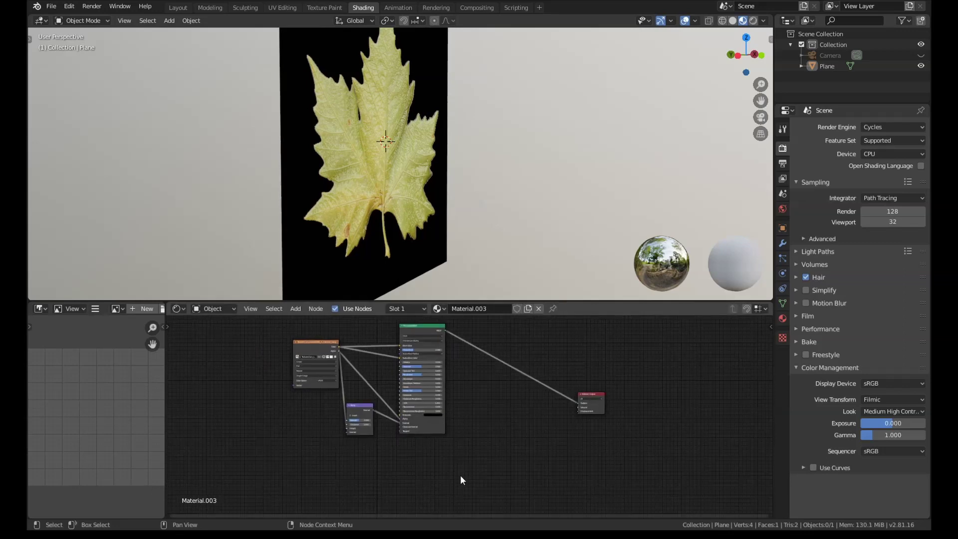
drag(460, 475, 322, 373)
key(shift+d)
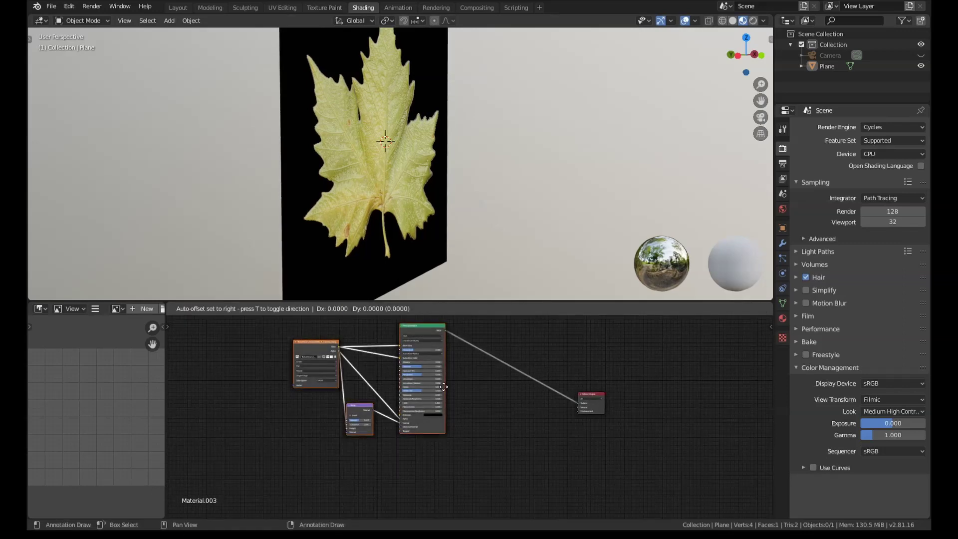
click(439, 318)
middle_drag(460, 469, 560, 355)
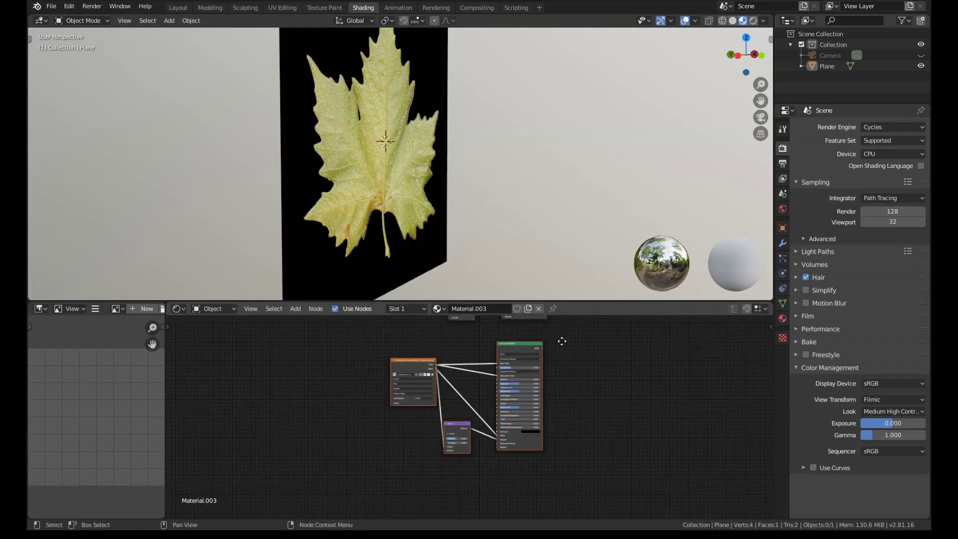
scroll(561, 354, up, 2)
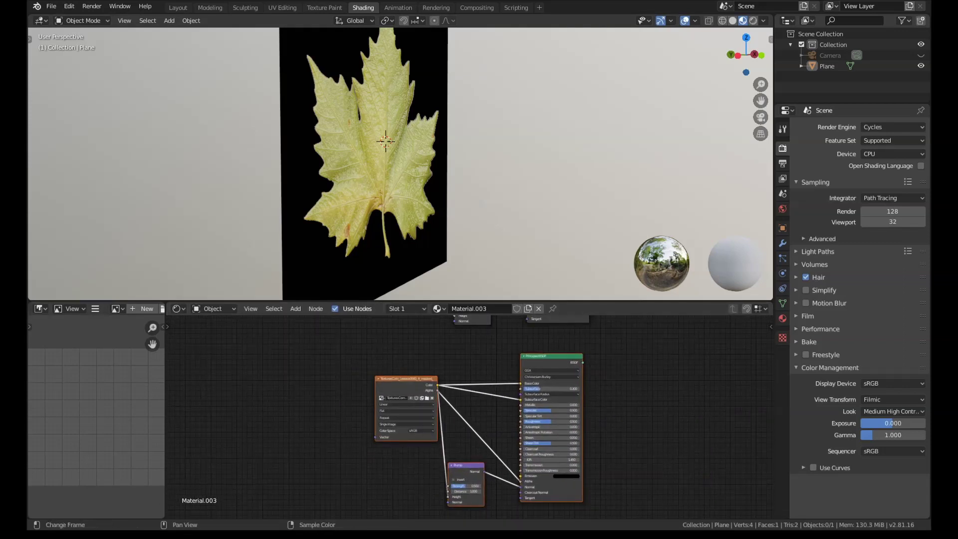
Bring the orange leaf image into Blender and link its colour and alpha to the copied shader
click(91, 481)
drag(541, 290, 563, 362)
scroll(357, 462, up, 1)
drag(332, 399, 564, 383)
drag(331, 399, 471, 506)
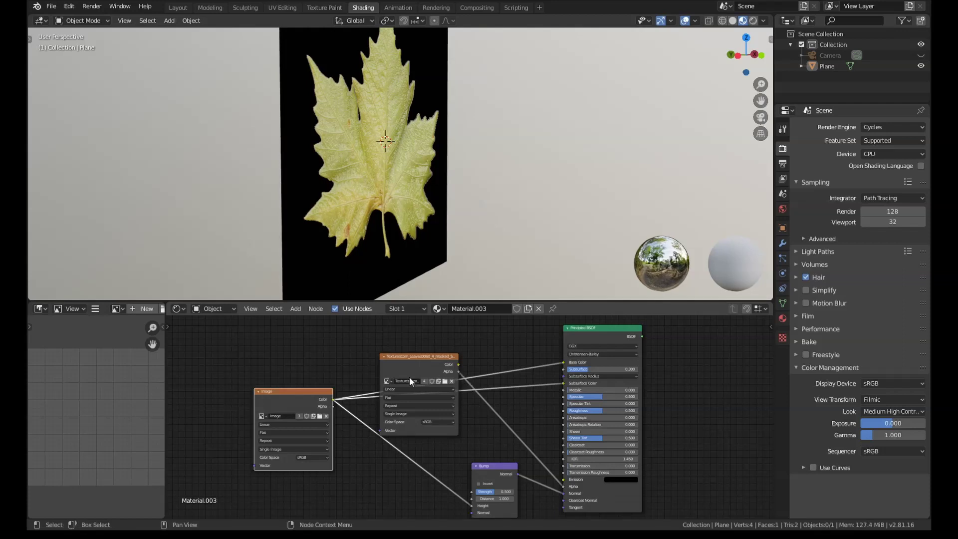
drag(333, 406, 564, 486)
Delete the leftover leaf texture node and link the Principled BSDF to the Material Output
click(401, 358)
key(x)
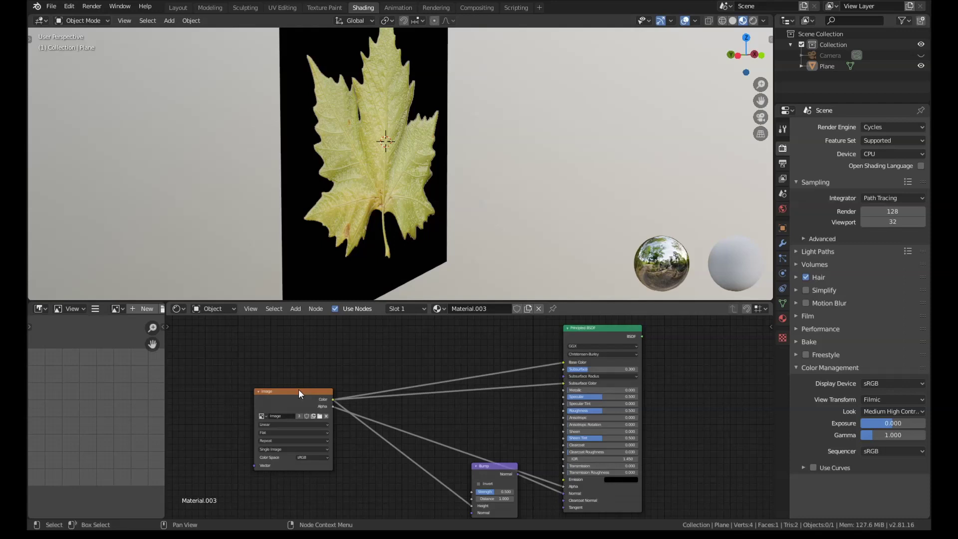
drag(294, 399, 453, 384)
ctrl+shift+click(597, 334)
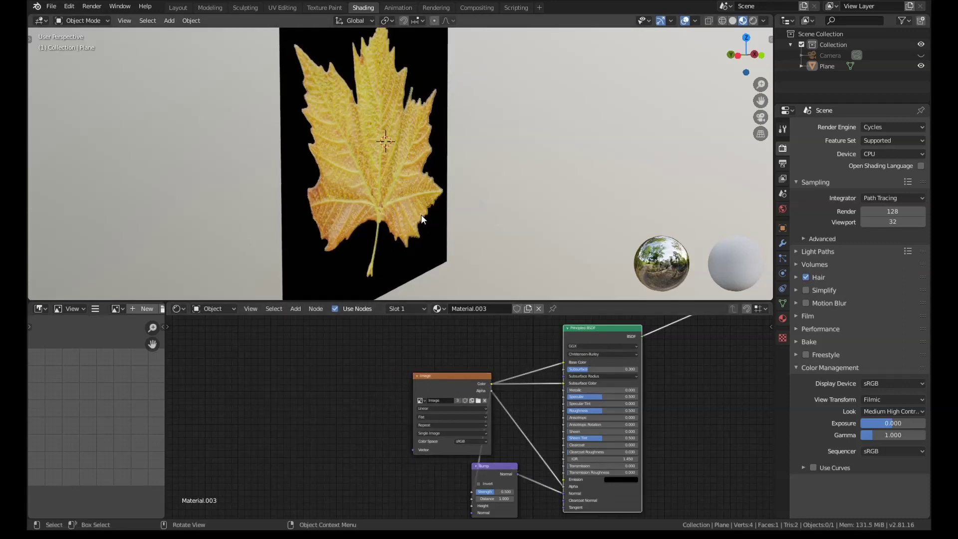
middle_drag(427, 189, 483, 204)
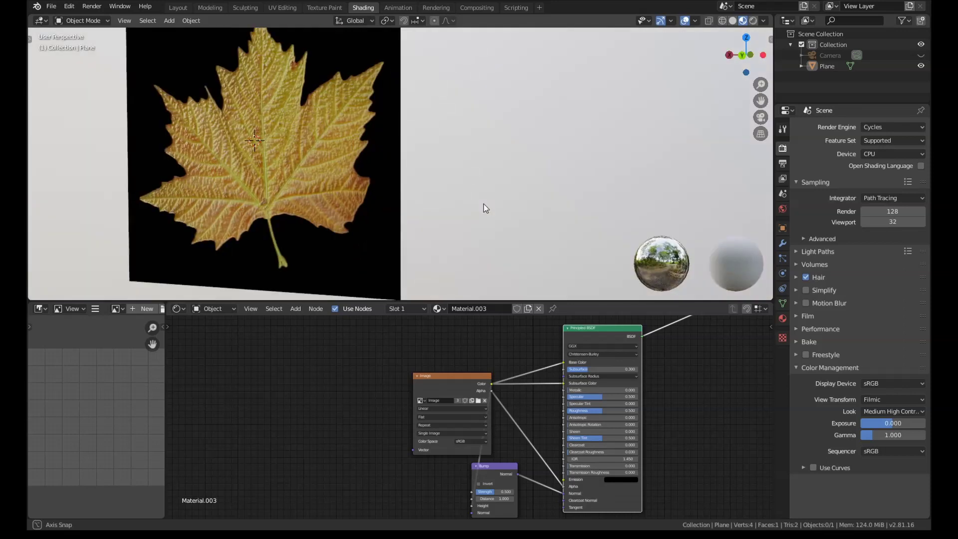
middle_drag(399, 206, 269, 202)
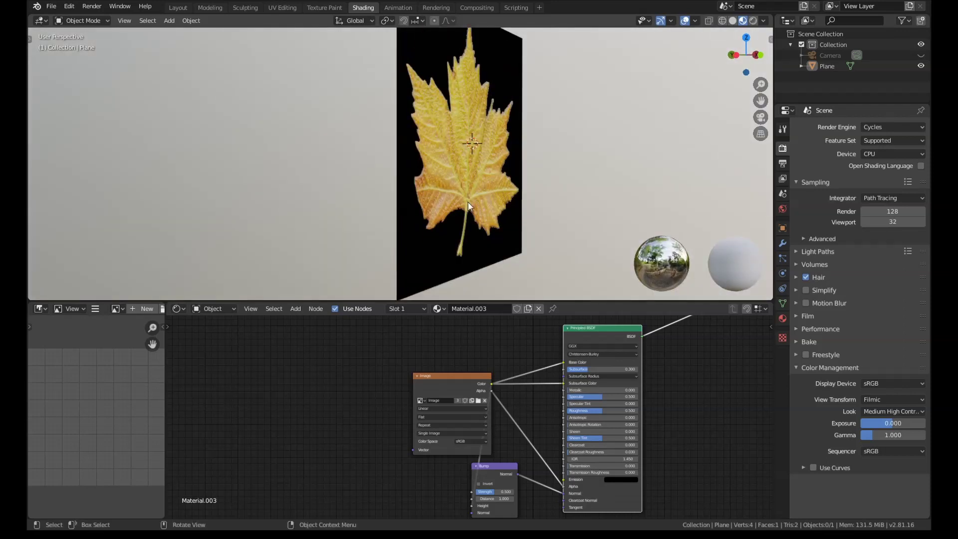
Add a Mix Shader node to the leaf material
key(Home)
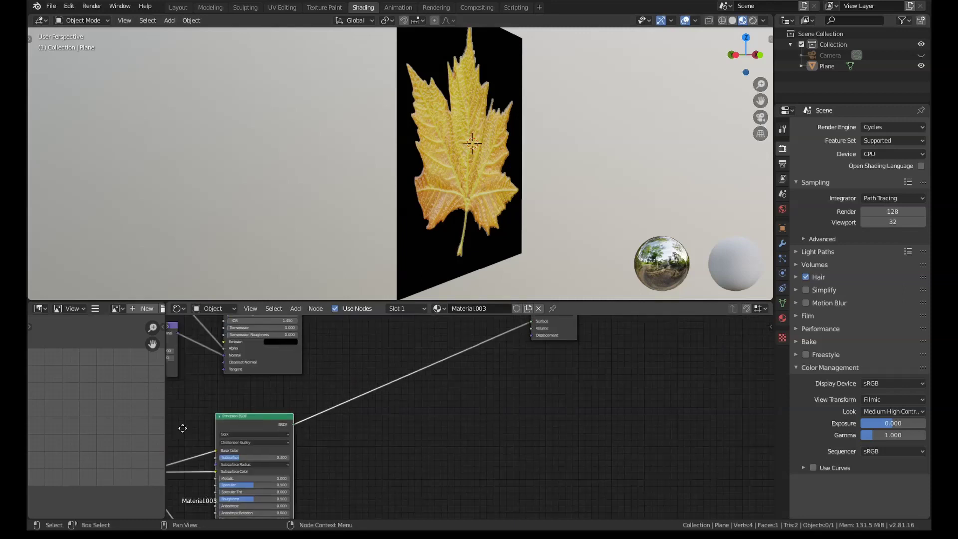
scroll(437, 379, down, 2)
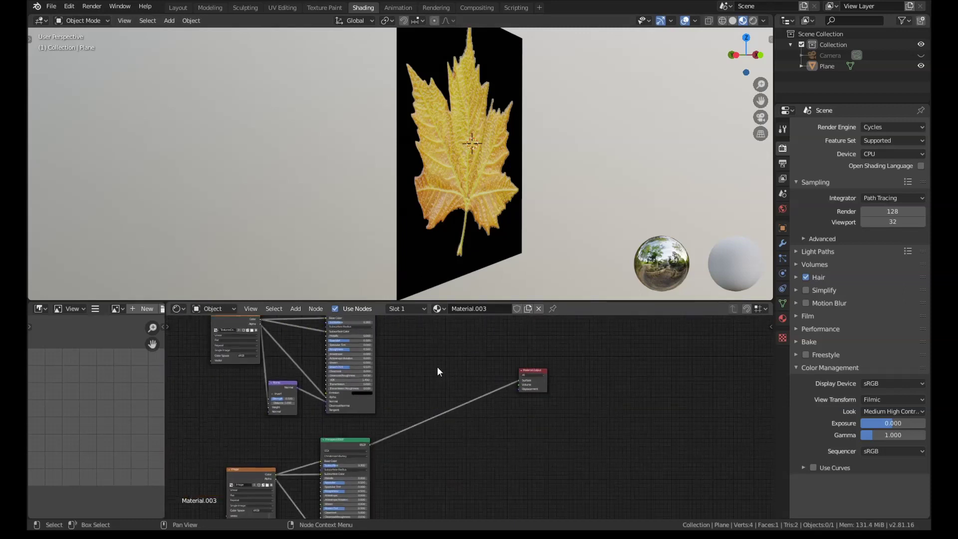
key(shift+a)
click(438, 366)
text(mix)
key(Return)
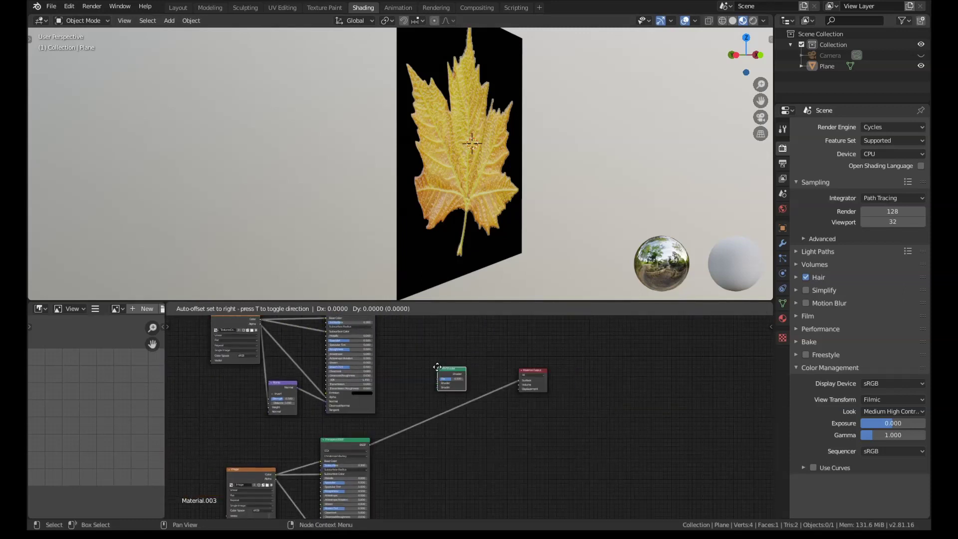
click(437, 367)
scroll(391, 427, up, 2)
Plug both Principled BSDFs into the Mix Shader inputs and its output into Material Output Surface
middle_drag(391, 427, 365, 460)
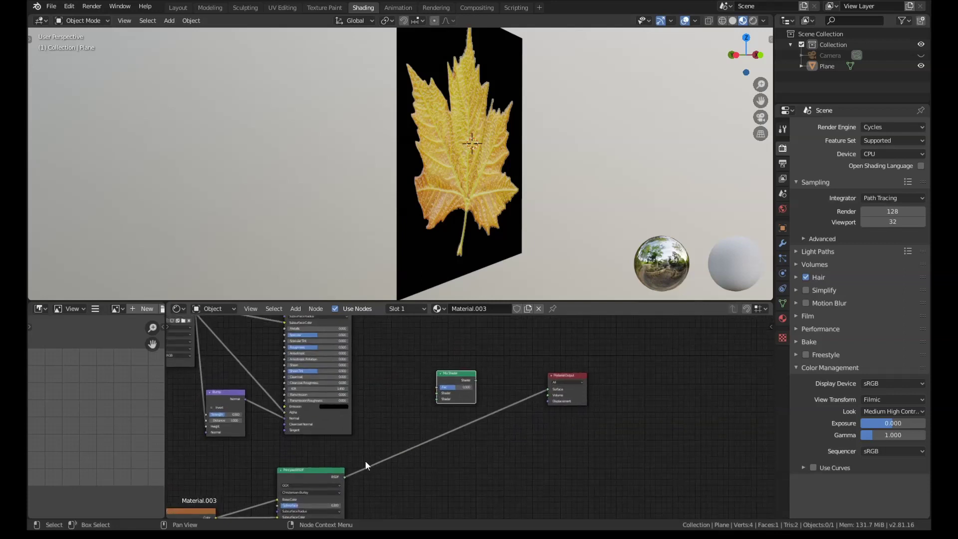
scroll(350, 472, up, 1)
drag(339, 481, 457, 384)
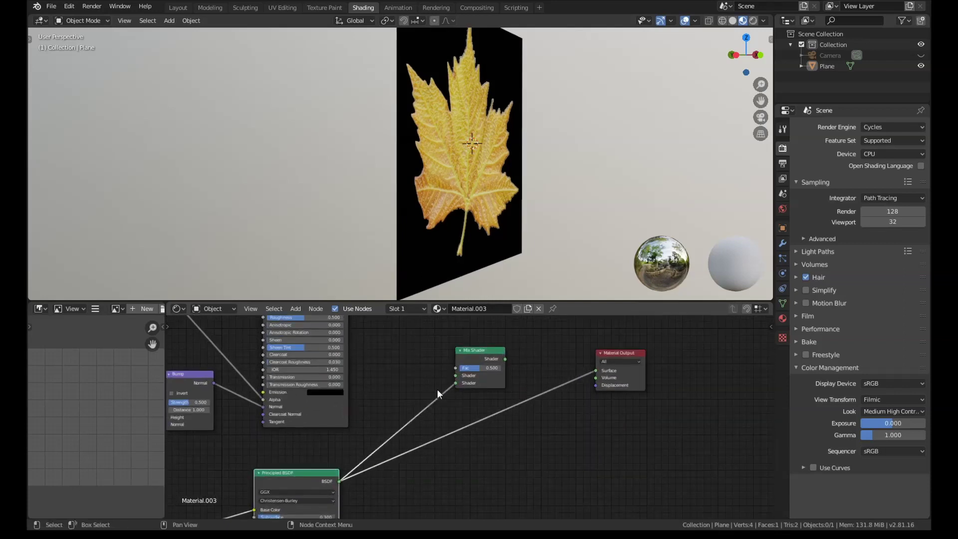
middle_drag(437, 389, 421, 447)
scroll(412, 423, down, 1)
drag(387, 360, 470, 470)
scroll(574, 497, up, 2)
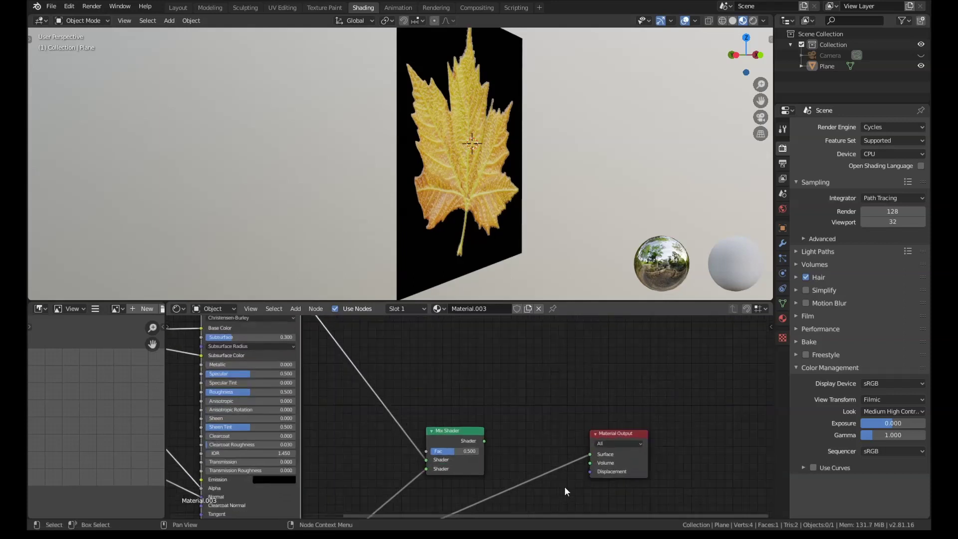
ctrl+shift+click(454, 433)
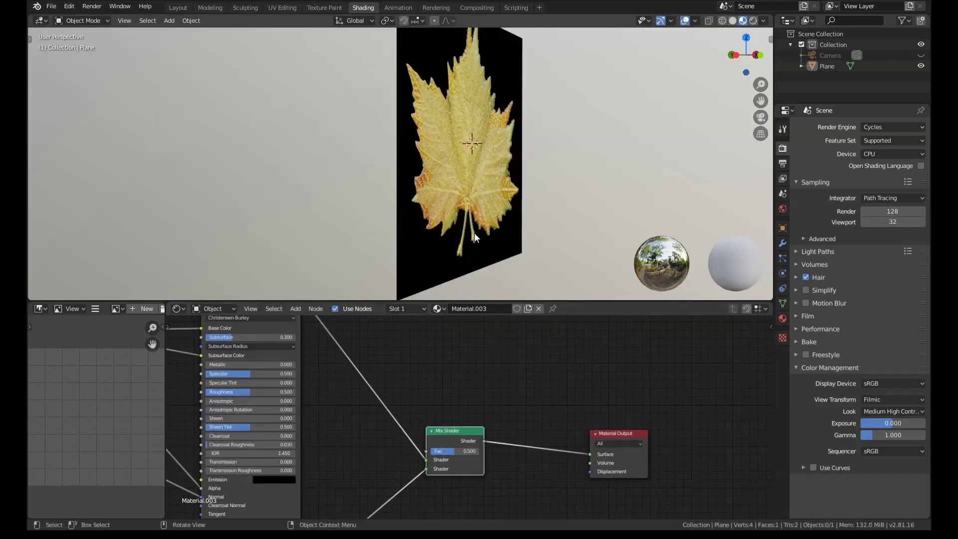
scroll(408, 182, up, 4)
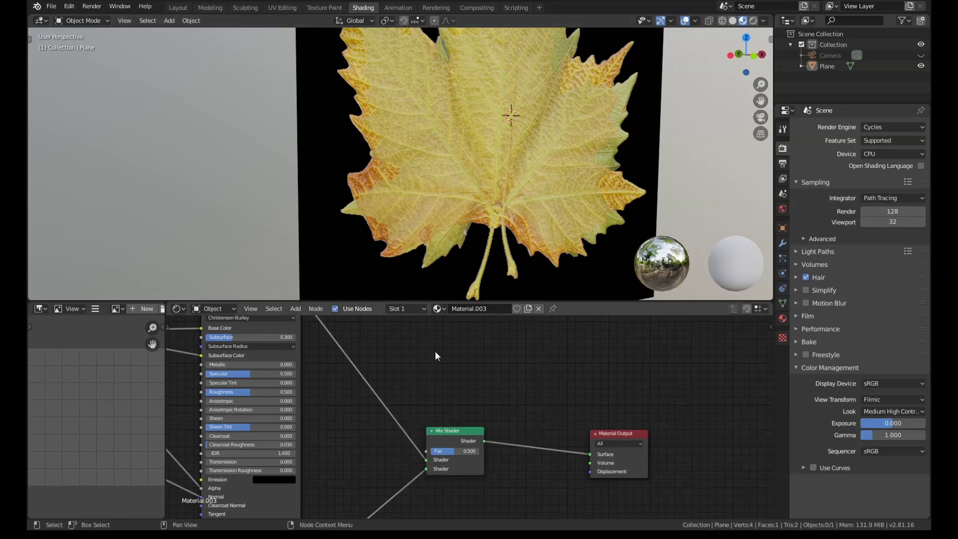
Add a Geometry node above the Mix Shader
key(shift+a)
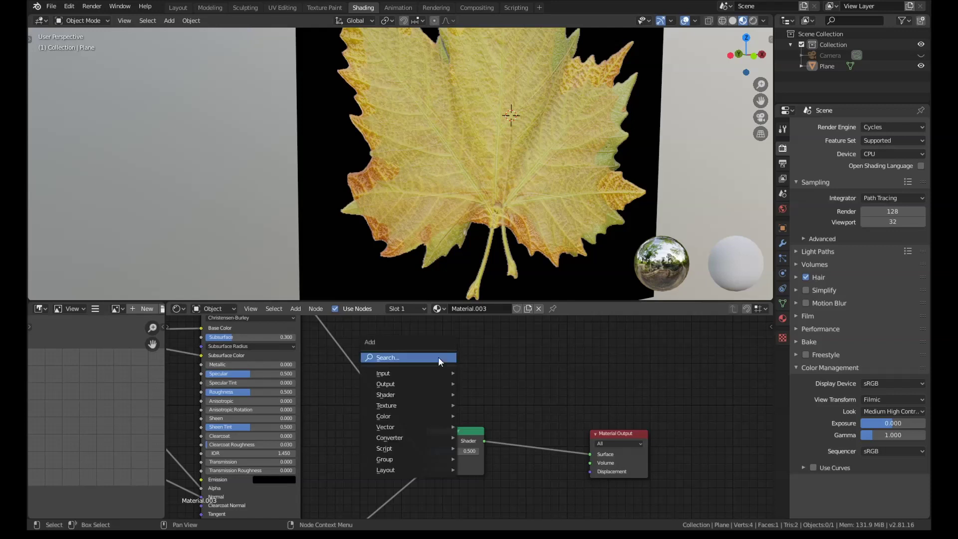
click(439, 358)
text(geo)
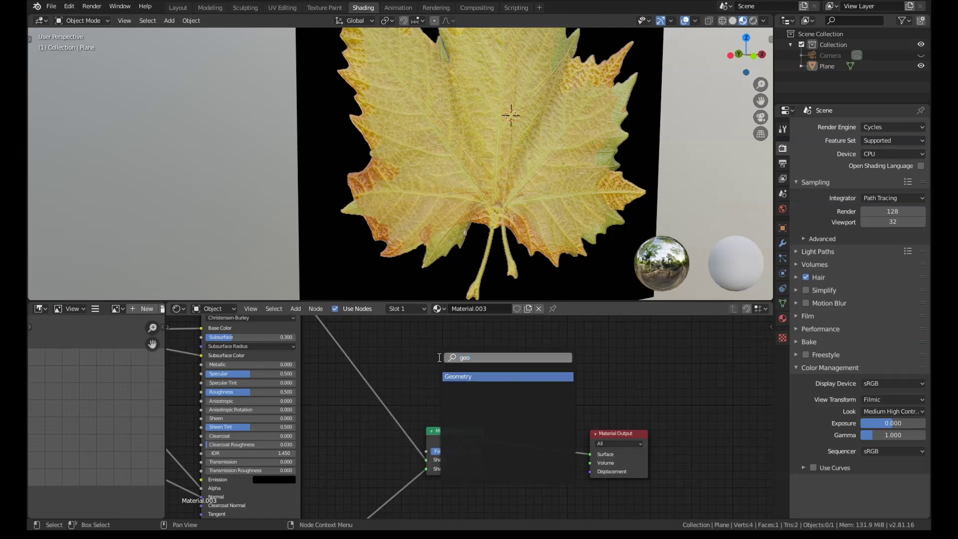
key(Return)
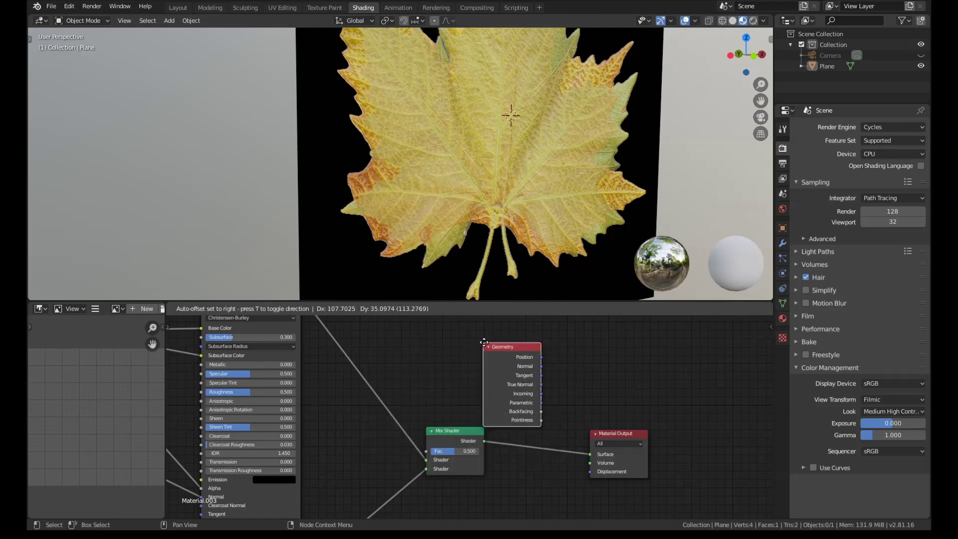
click(464, 357)
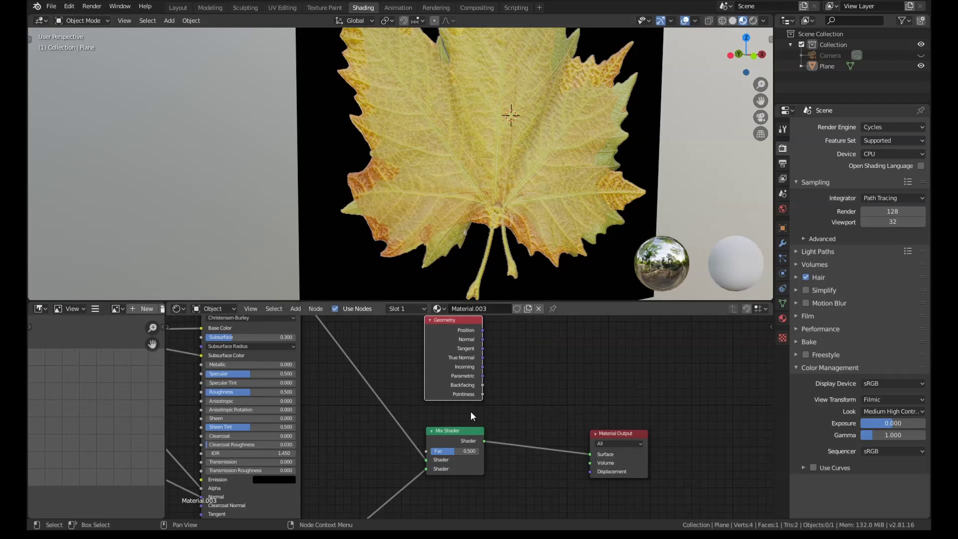
middle_drag(471, 411, 454, 432)
scroll(467, 445, up, 1)
scroll(467, 444, up, 1)
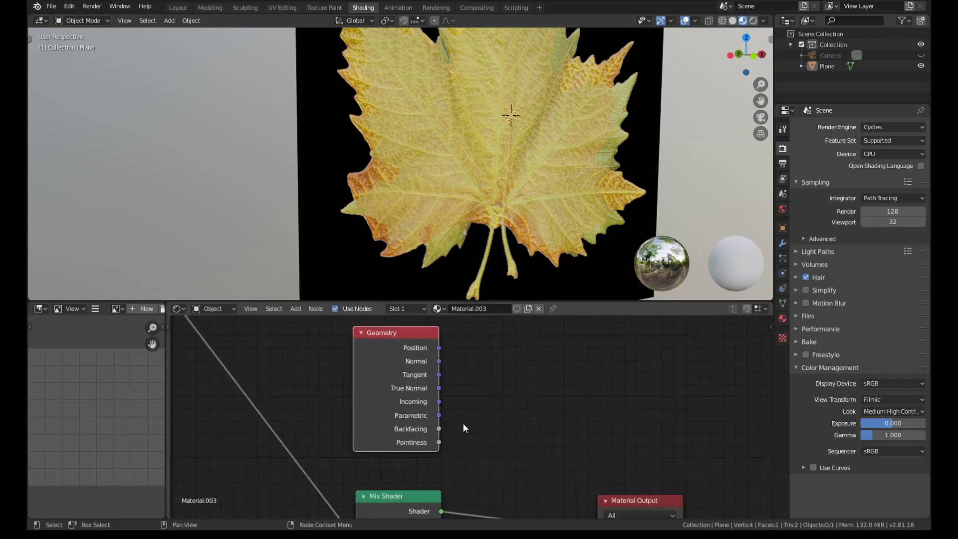
Preview the Geometry Position output, then the Normal output, on the plane through a Viewer node
ctrl+shift+click(403, 338)
scroll(454, 219, down, 4)
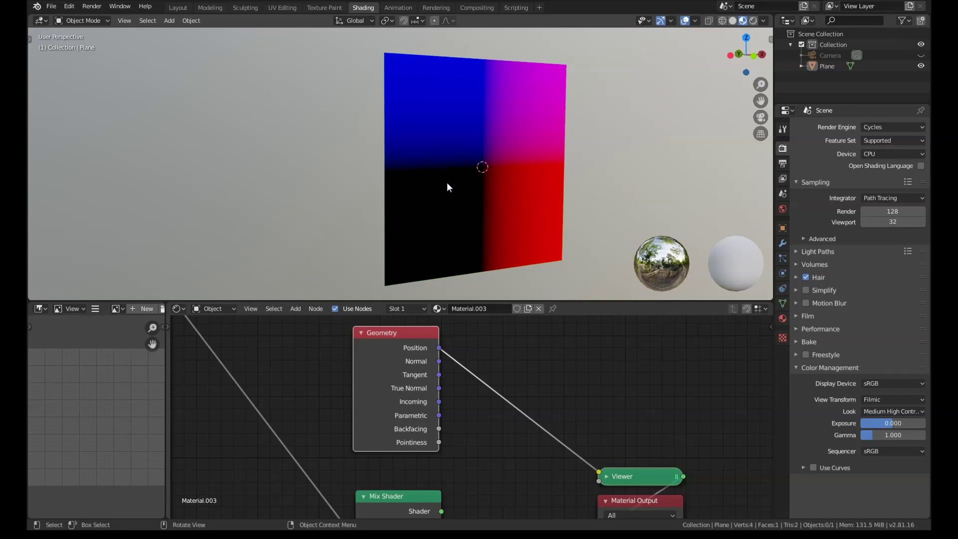
ctrl+shift+click(404, 329)
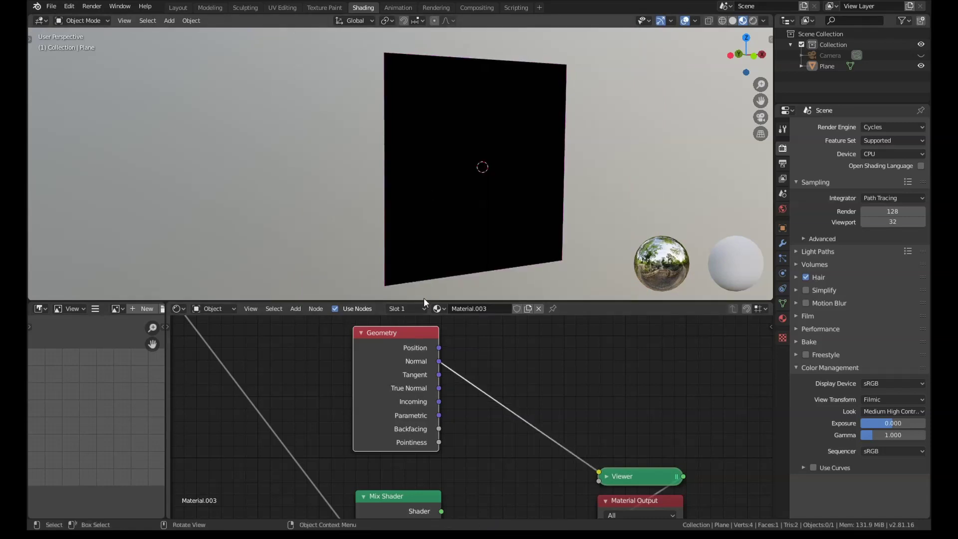
middle_drag(423, 297, 415, 243)
scroll(446, 366, up, 1)
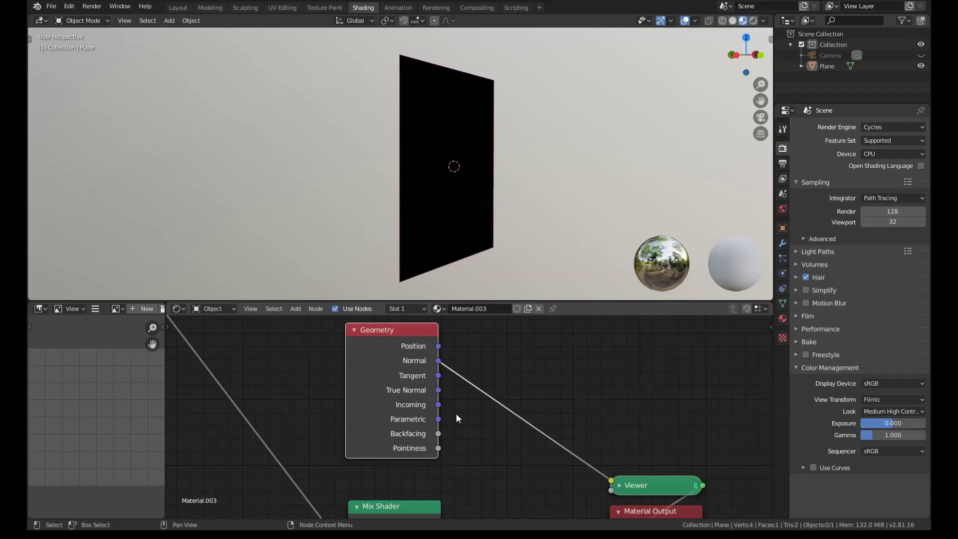
Link Geometry Backfacing to the Mix Shader Fac and reconnect the Mix Shader to Material Output
scroll(456, 414, down, 3)
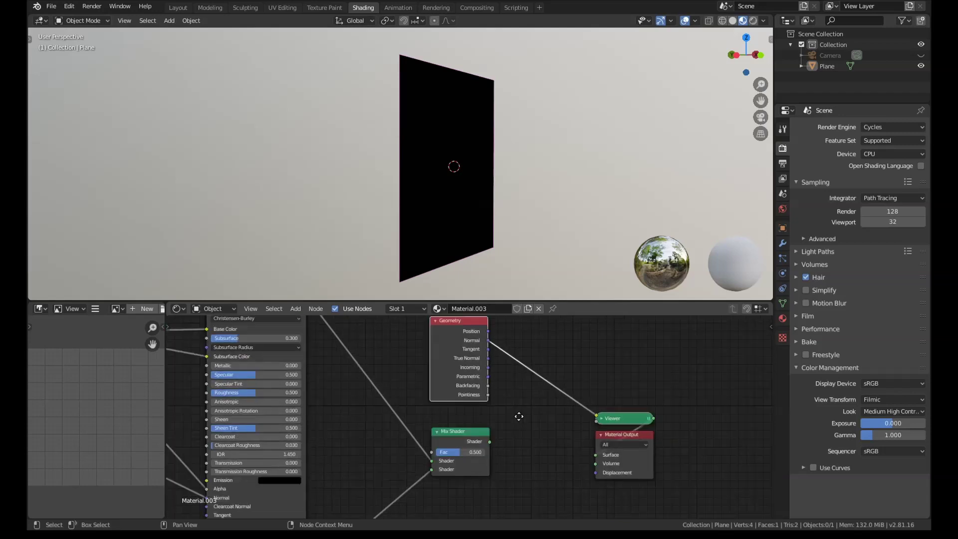
middle_drag(488, 399, 525, 373)
drag(525, 358, 472, 424)
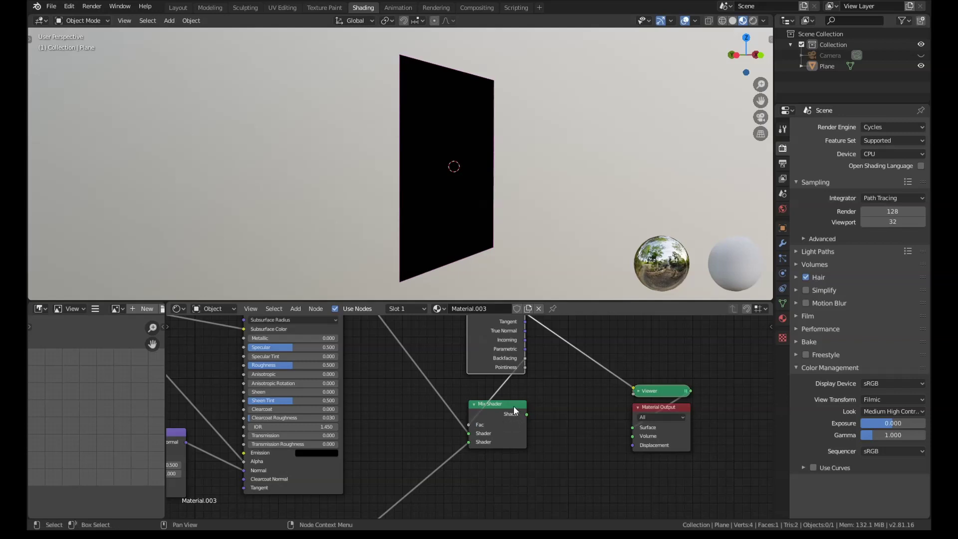
ctrl+shift+click(514, 407)
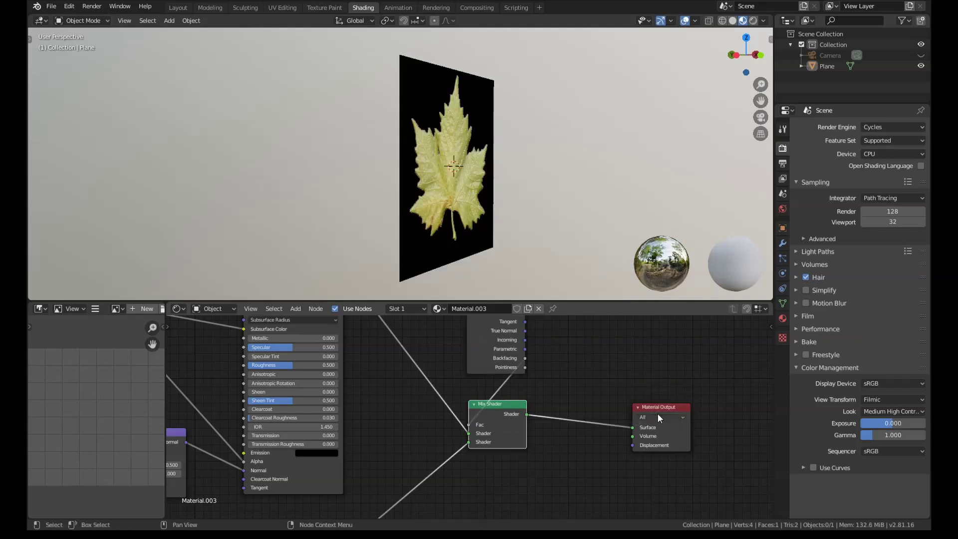
middle_drag(510, 230, 474, 221)
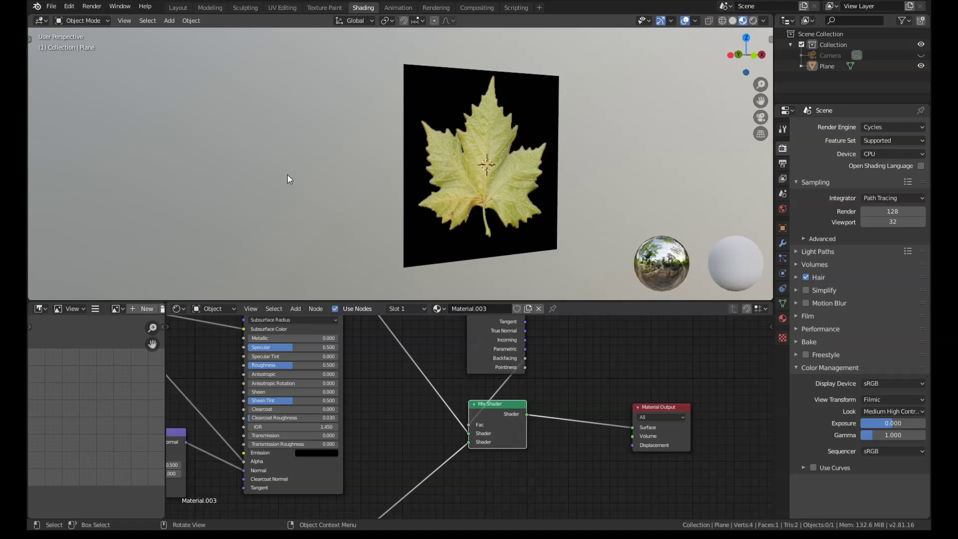
middle_drag(288, 175, 278, 162)
middle_drag(371, 162, 416, 155)
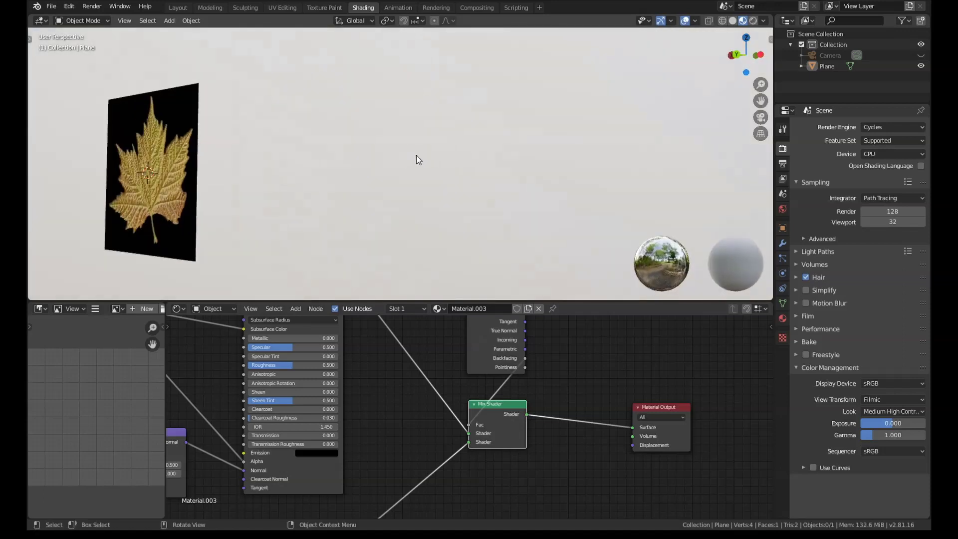
click(153, 190)
middle_drag(165, 208, 326, 214)
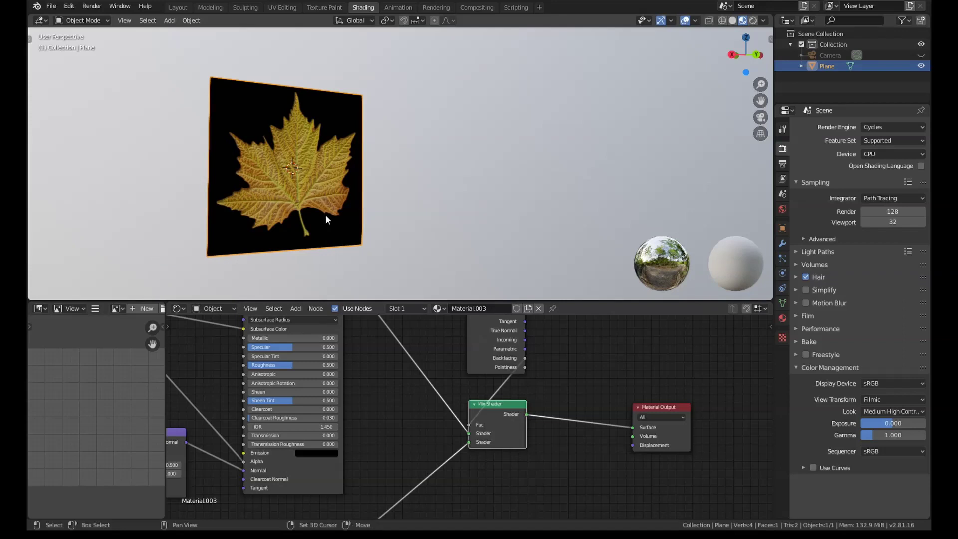
Duplicate the leaf, move the copy along X beside the original, and rotate it 180° on Z
key(shift+d)
key(x)
click(475, 245)
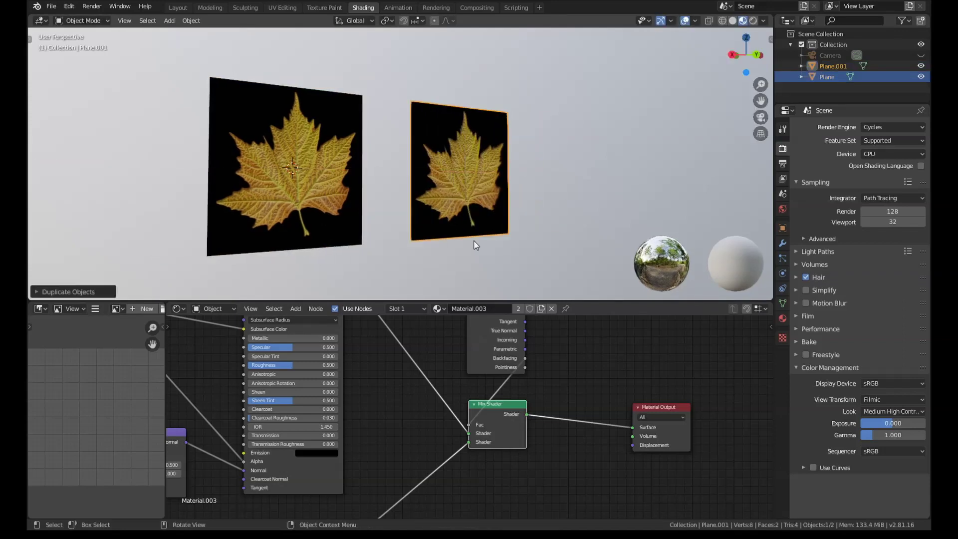
text(rz180)
key(Return)
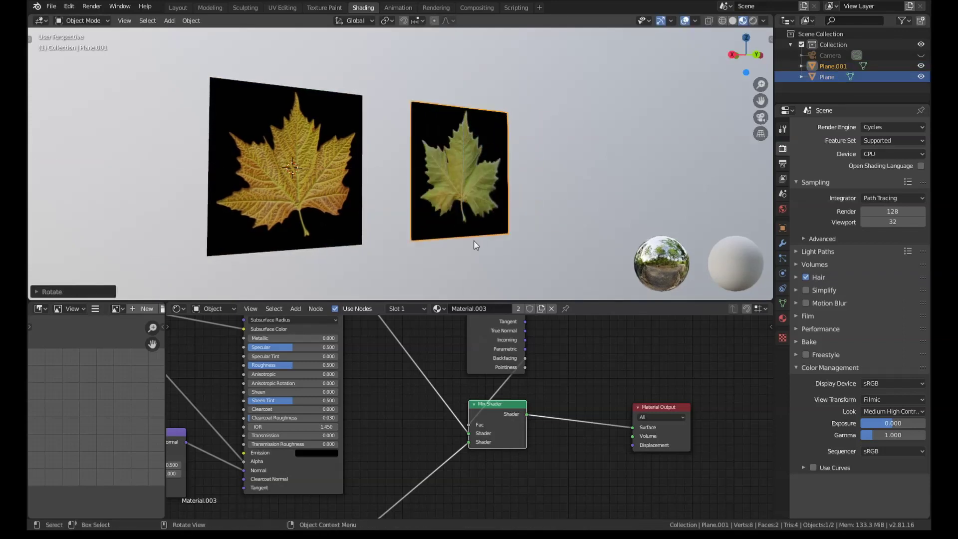
middle_drag(402, 190, 457, 171)
Switch the viewport to Rendered shading to see both leaves in Cycles
click(367, 204)
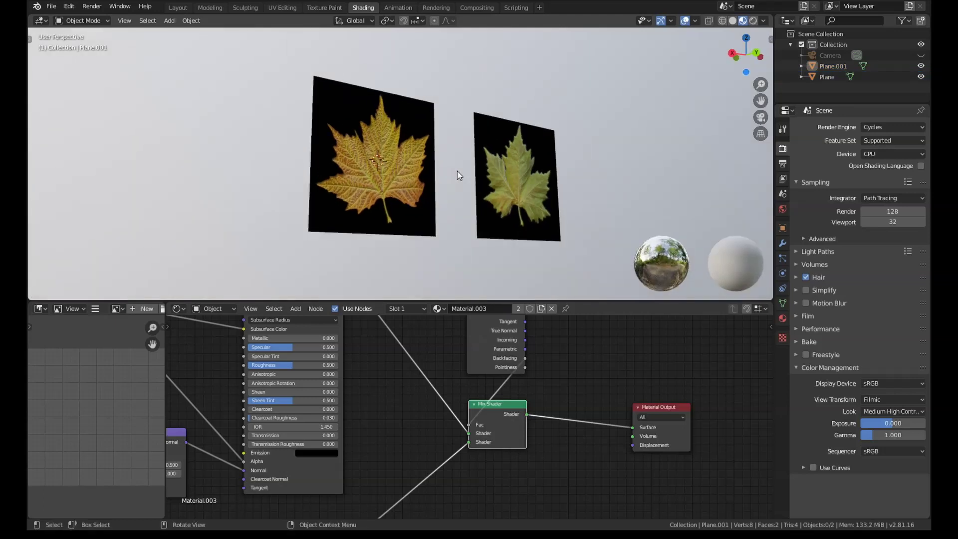
scroll(459, 184, up, 4)
key(z)
click(460, 139)
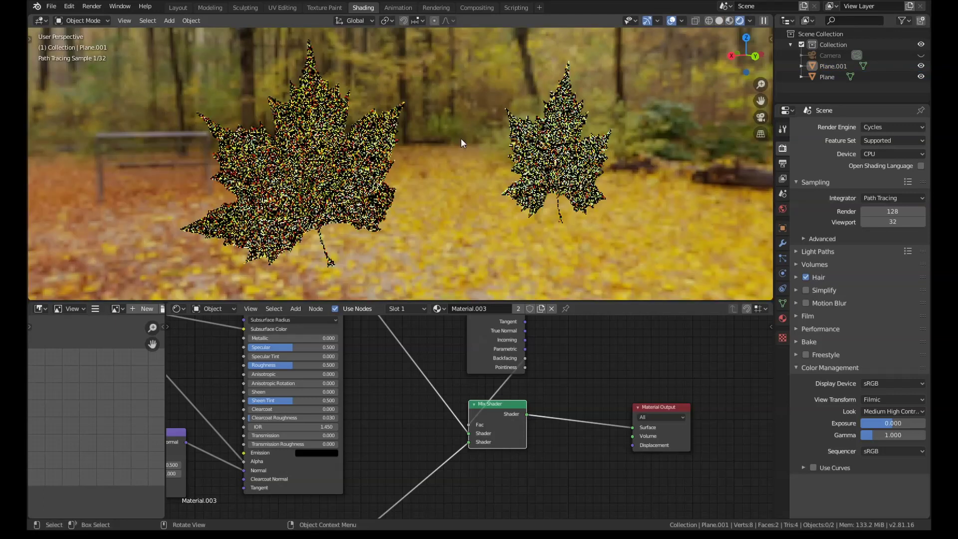